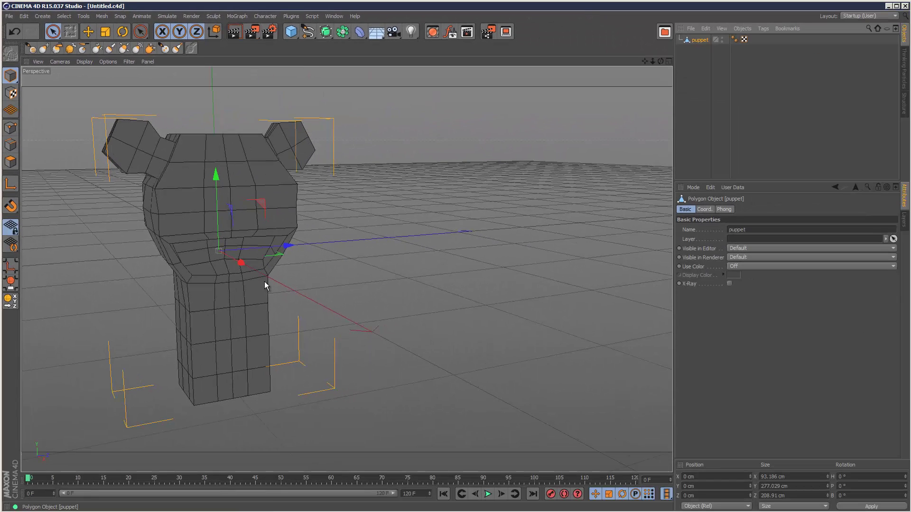
- Make the puppet sculptable with the Subdivide command and open the sculpting layers from its sculpt tag
left_click(213, 16)
left_click(229, 31)
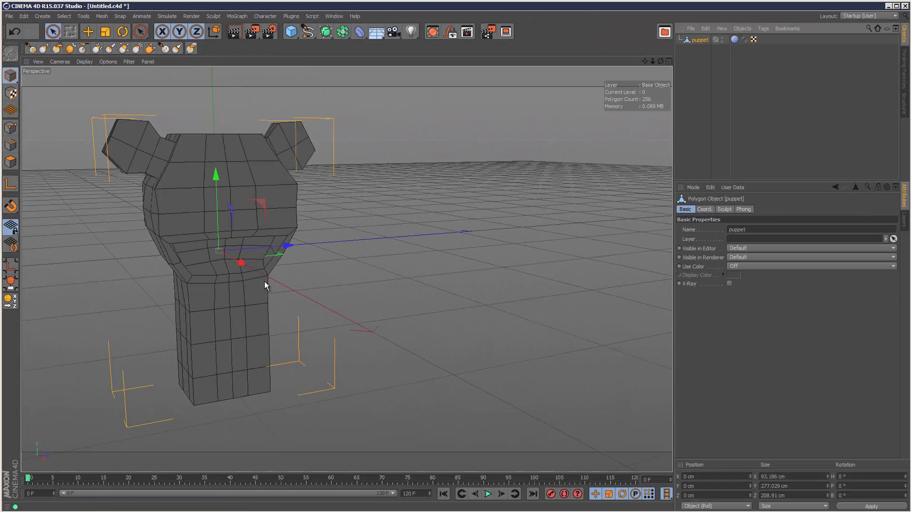
double_click(735, 39)
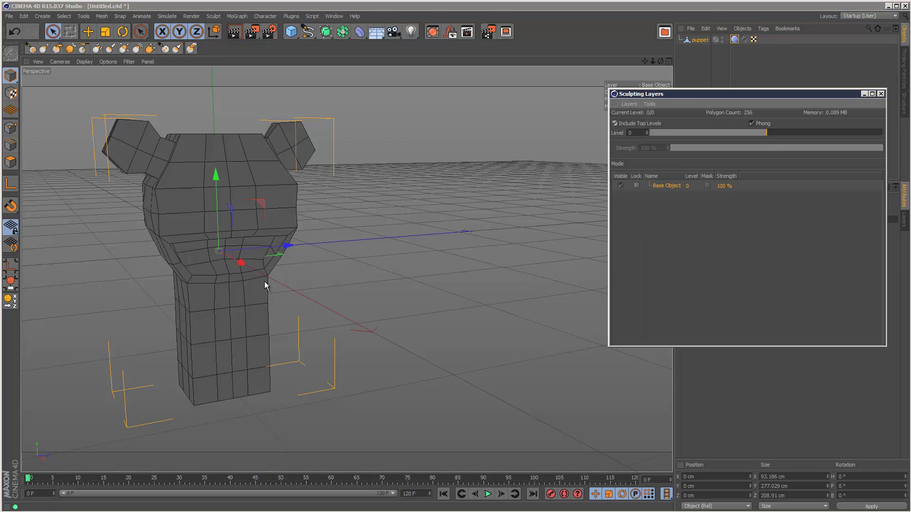
- Subdivide the puppet's sculpt mesh up to level 5 and display it with Gouraud Shading
key("alt+s")
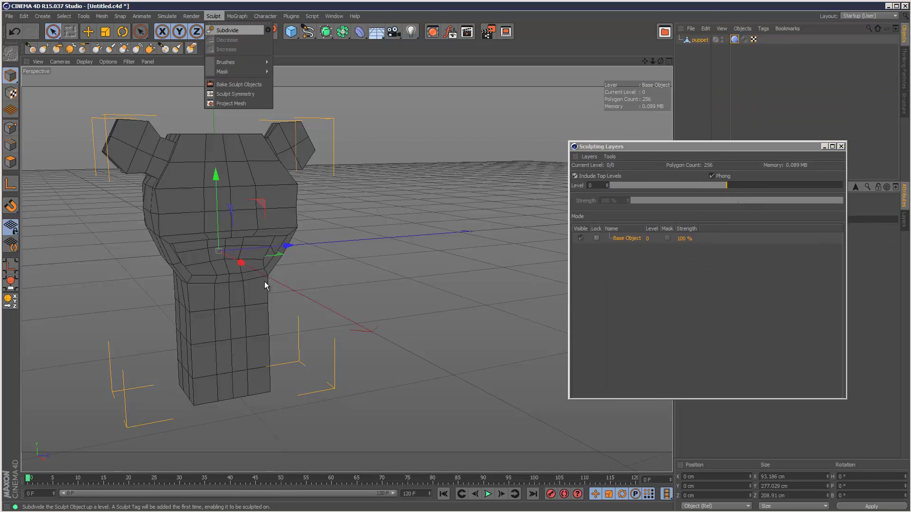
left_click(228, 31)
left_click(214, 16)
left_click(227, 30)
left_click(214, 16)
left_click(228, 30)
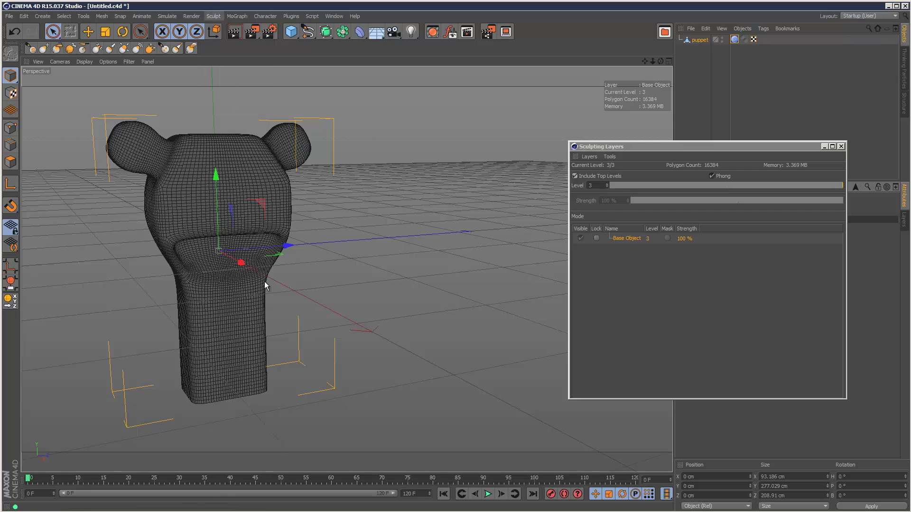
key("alt+s")
key("Return")
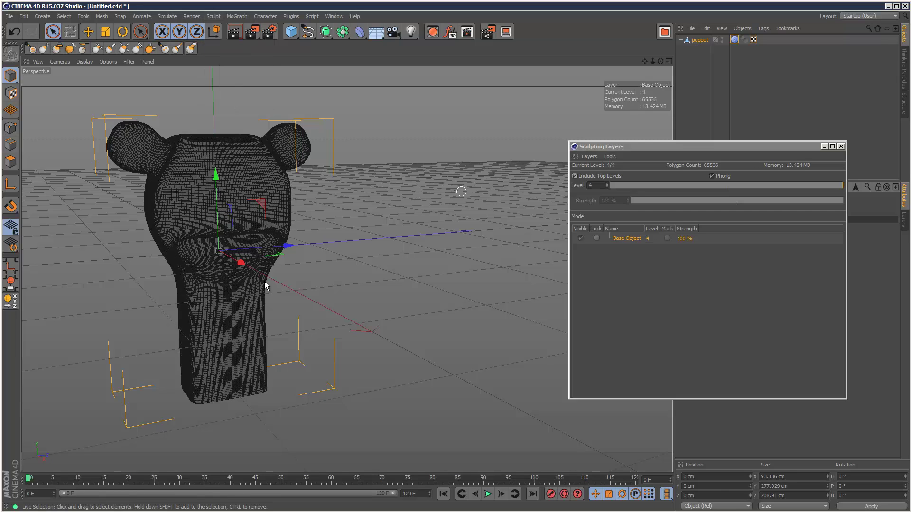
key("alt+s")
key("Return")
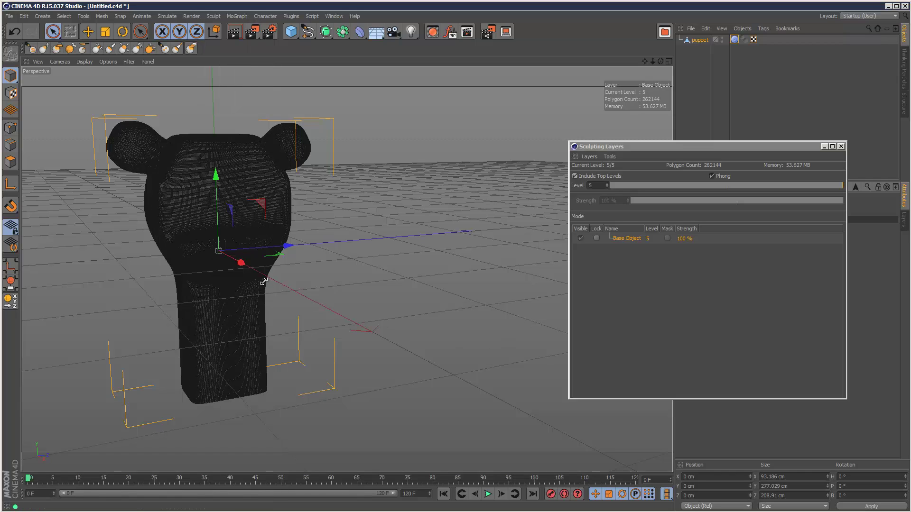
key("n")
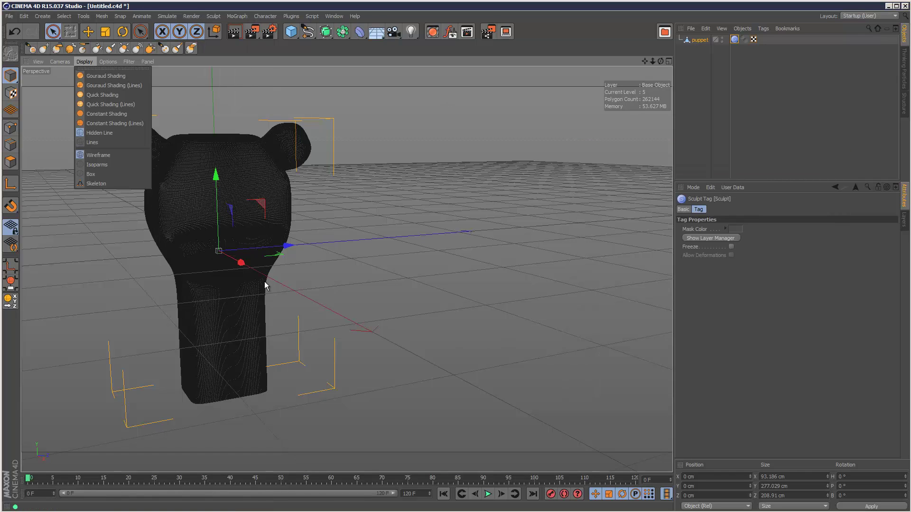
key("a")
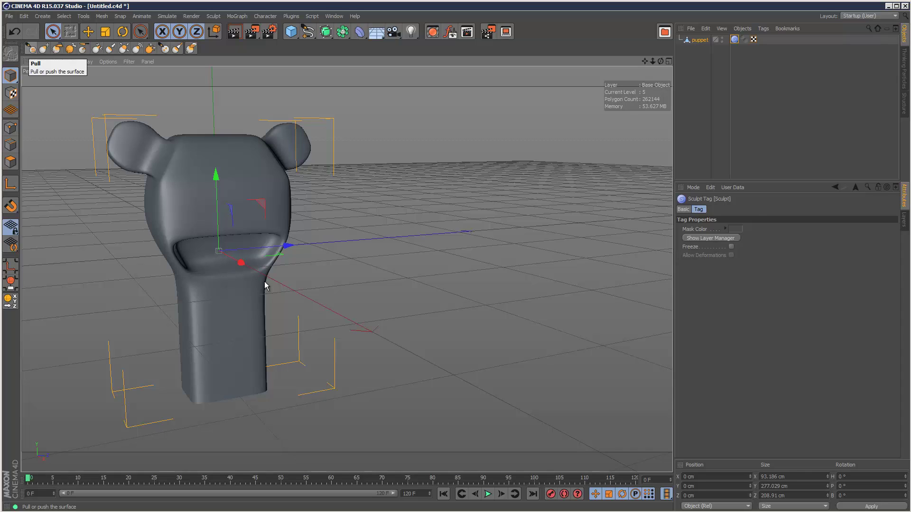
- Activate the Pull sculpting brush and link its symmetry and pressure settings with the other brushes
left_click(31, 48)
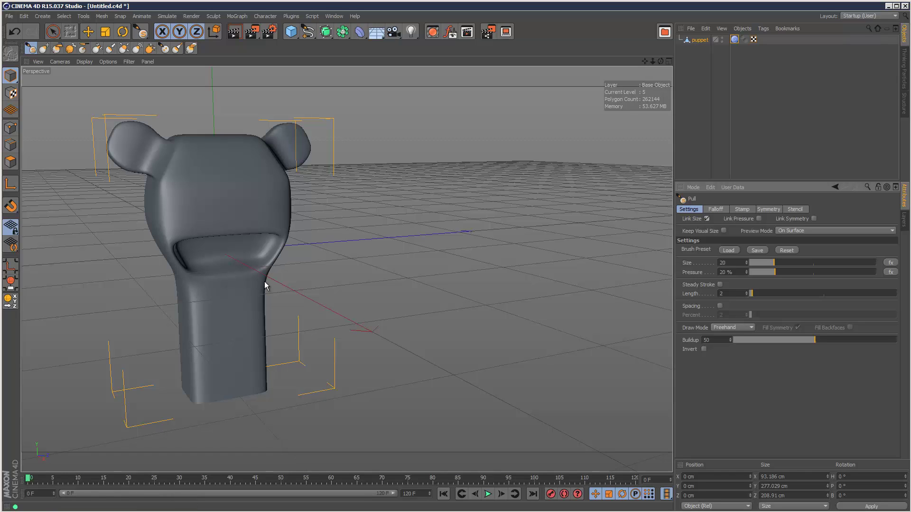
left_click(814, 219)
left_click(758, 219)
left_click(715, 209)
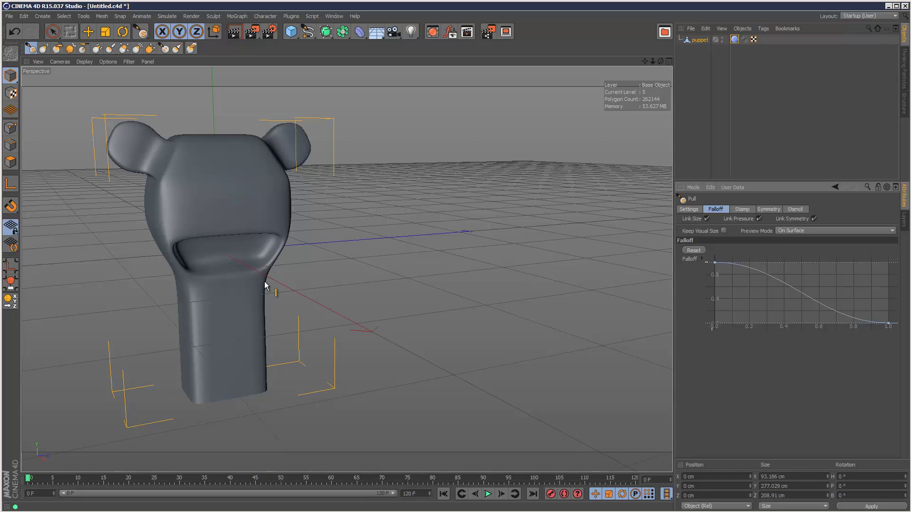
left_click_drag(714, 262, 714, 314)
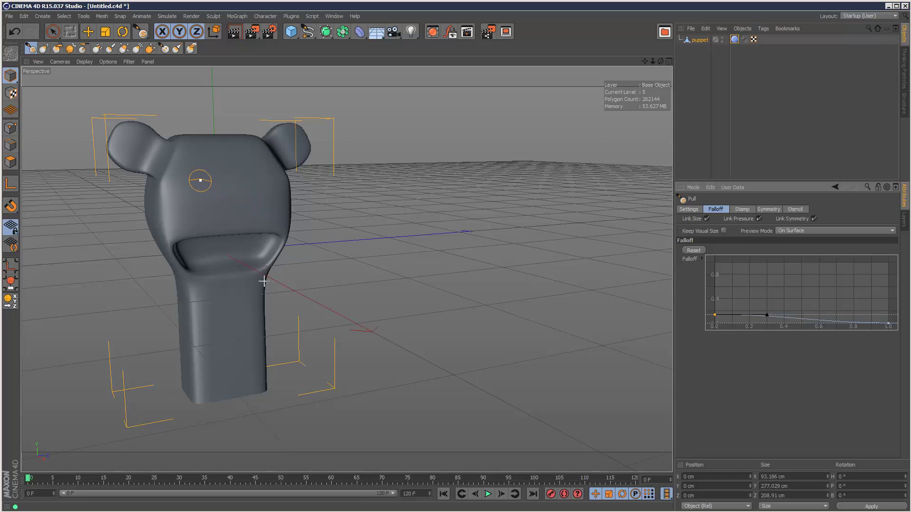
key("ctrl+z")
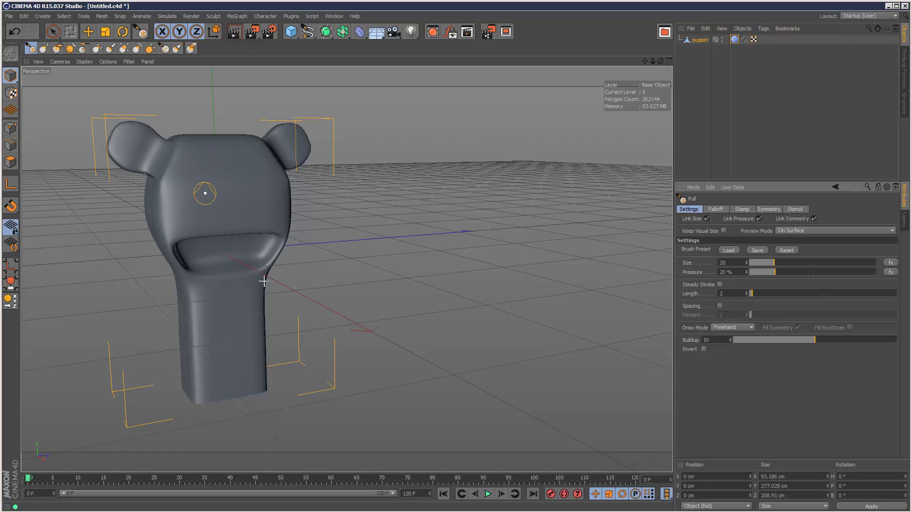
- Sculpt two roughly parallel diagonal strokes across the puppet's forehead with the Pull brush
left_click_drag(189, 172, 244, 195)
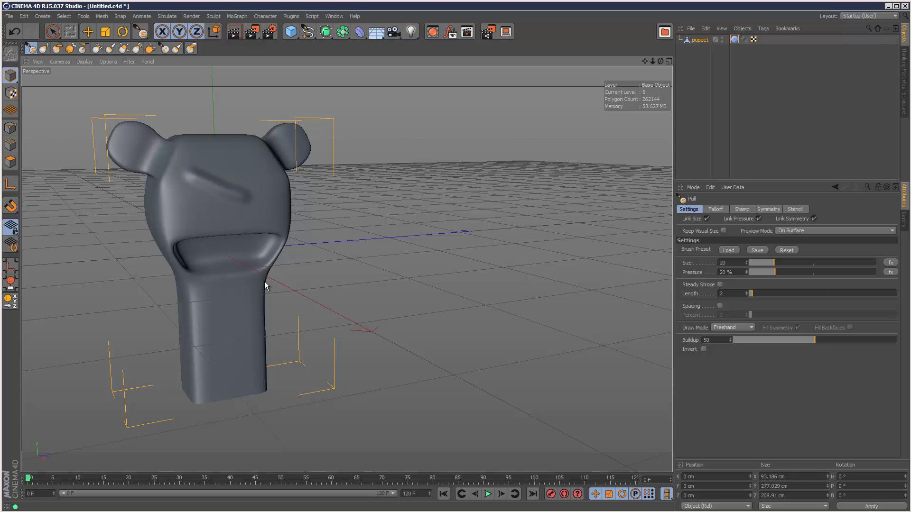
left_click_drag(265, 282, 264, 284, "alt")
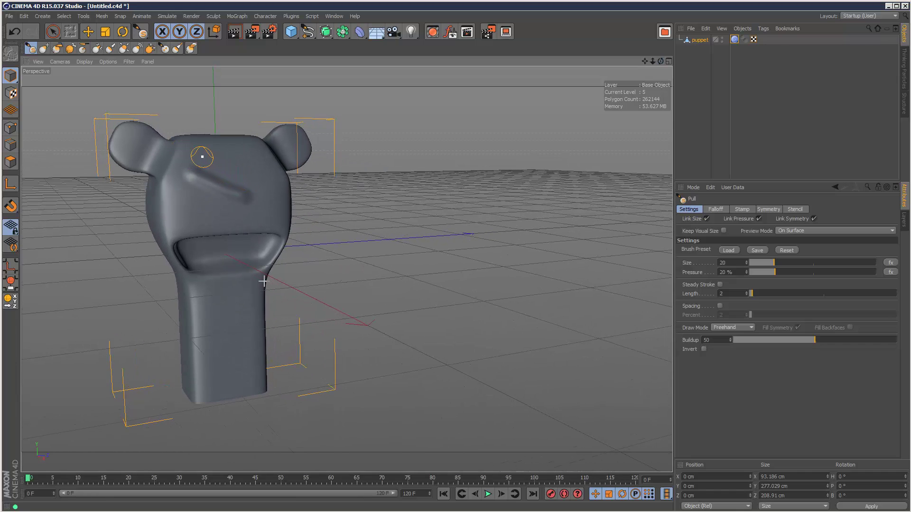
left_click_drag(202, 156, 262, 179)
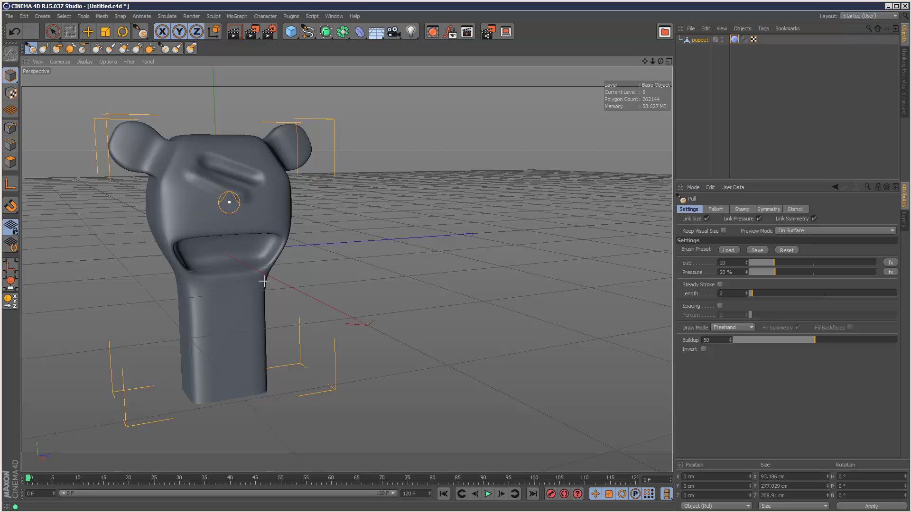
- Adjust the Pull brush interactively in the viewport to size 24.569 and pressure 97.2 %
middle_click_drag(264, 281, 265, 281)
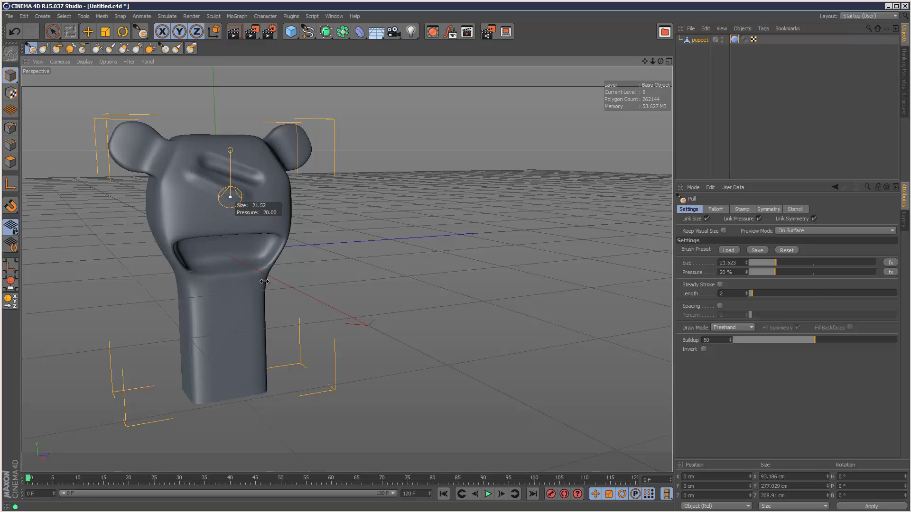
middle_click_drag(264, 281, 265, 281)
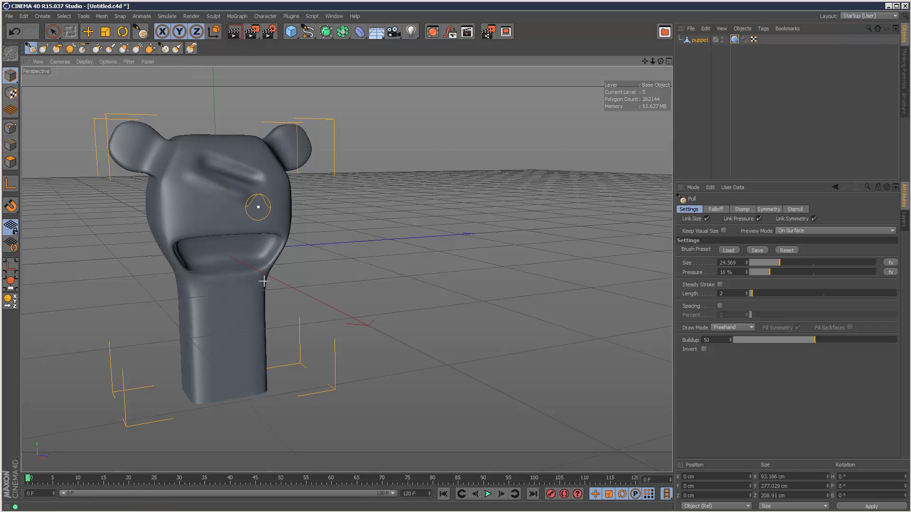
middle_click_drag(260, 207, 261, 103)
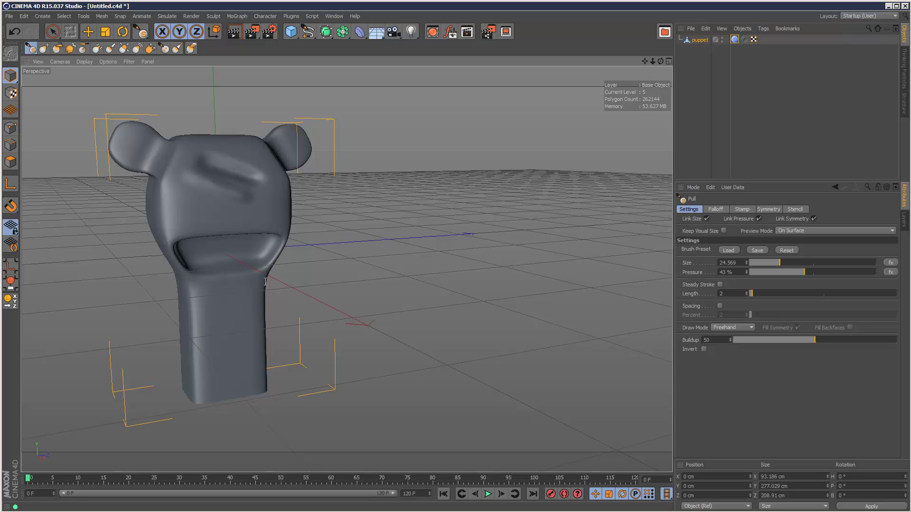
middle_click_drag(265, 285, 263, 282)
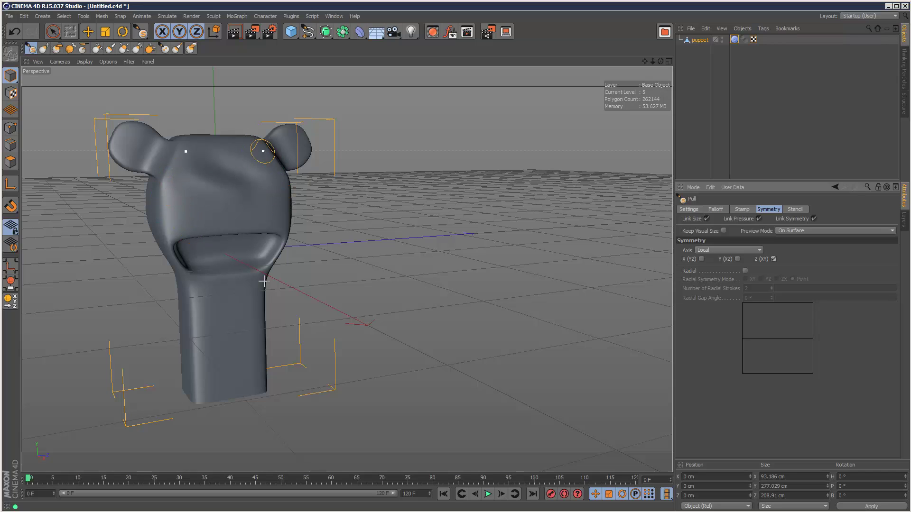
- Pull mirrored bulges around the puppet's eyes using Z (XY) symmetry and smooth them
mouse_move(163, 209)
left_mouse_down()
mouse_move(213, 221)
mouse_move(176, 173)
mouse_move(206, 202)
mouse_move(188, 178)
mouse_move(170, 225)
mouse_move(207, 223)
left_mouse_up()
left_click_drag(272, 206, 265, 216, "shift")
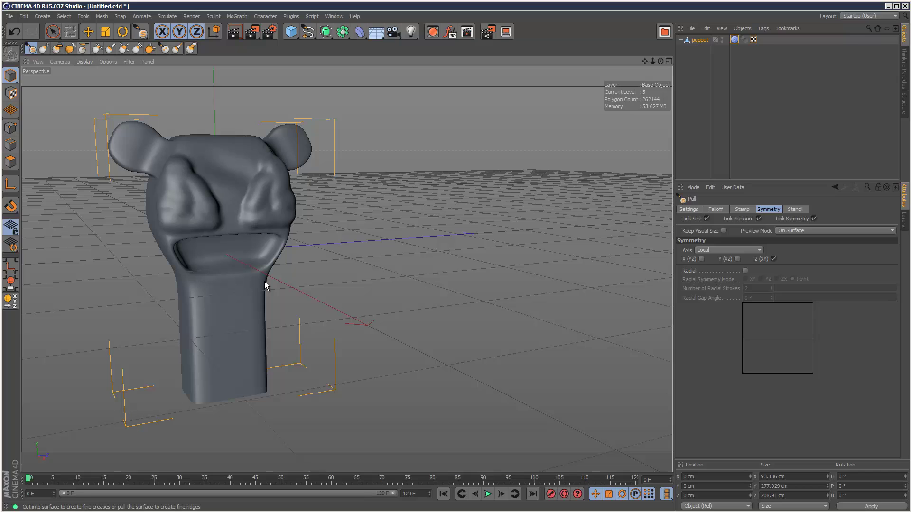
- Cut mirrored creases into the puppet's forehead and wavy ones down its neck with the Knife brush
left_click(83, 48)
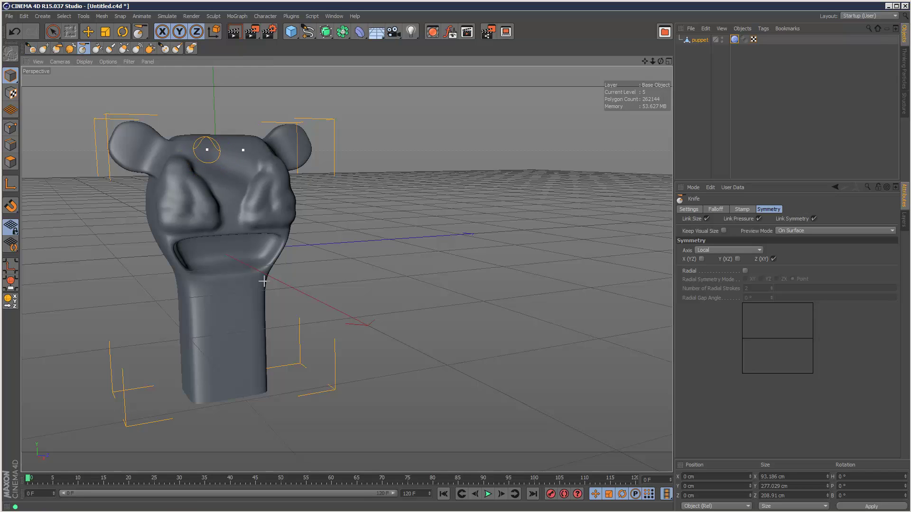
mouse_move(204, 147)
left_mouse_down()
mouse_move(180, 147)
mouse_move(209, 166)
left_mouse_up()
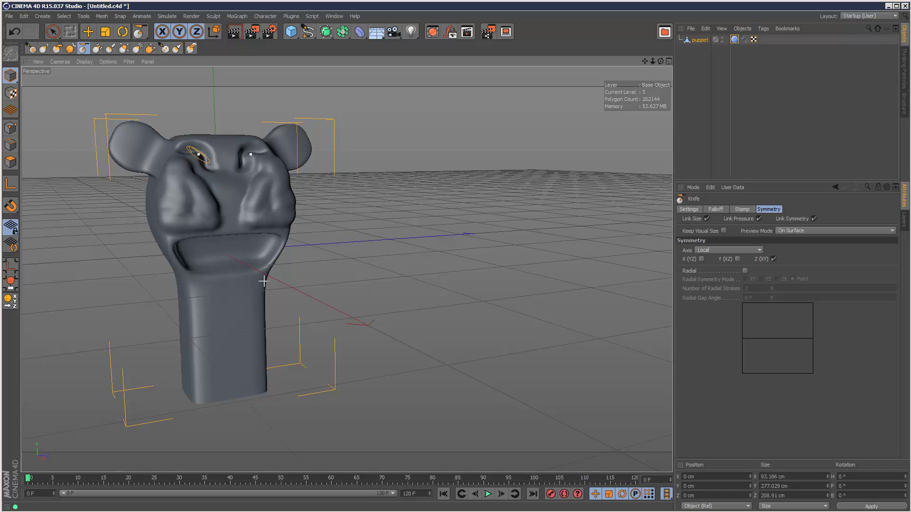
left_click_drag(208, 298, 216, 369)
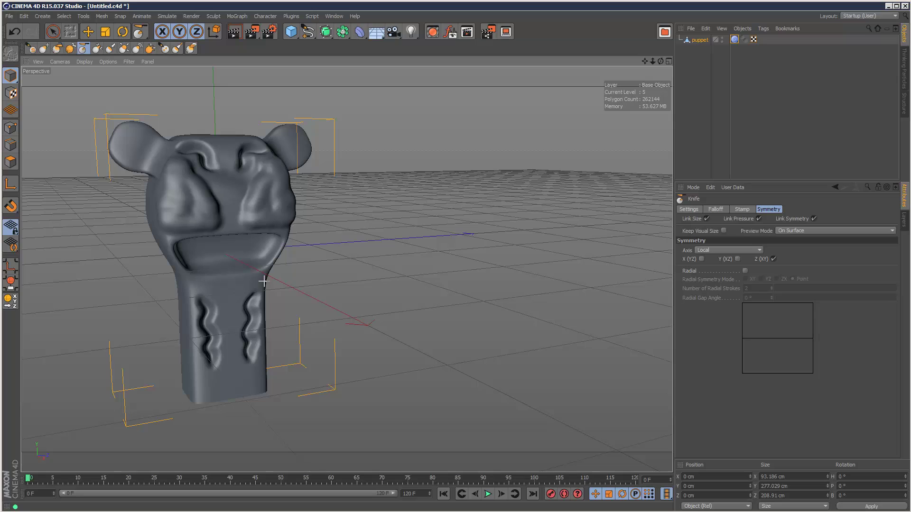
- Undo the Knife creases and the mirrored Pull strokes on the puppet's face and neck
key("ctrl+z")
key("ctrl+z")
key("ctrl+z")
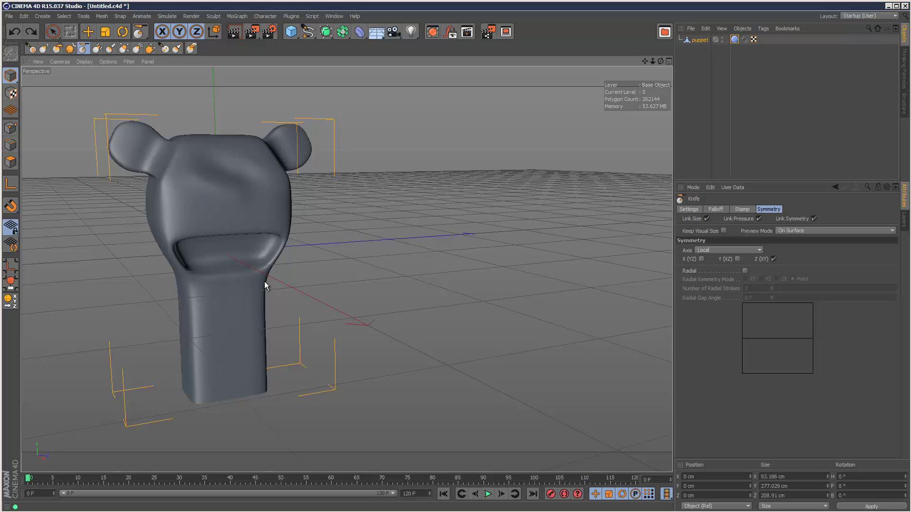
- Return to the Pull brush and enable the Distance effector for its size, keeping a pixel length of 200
left_click(30, 48)
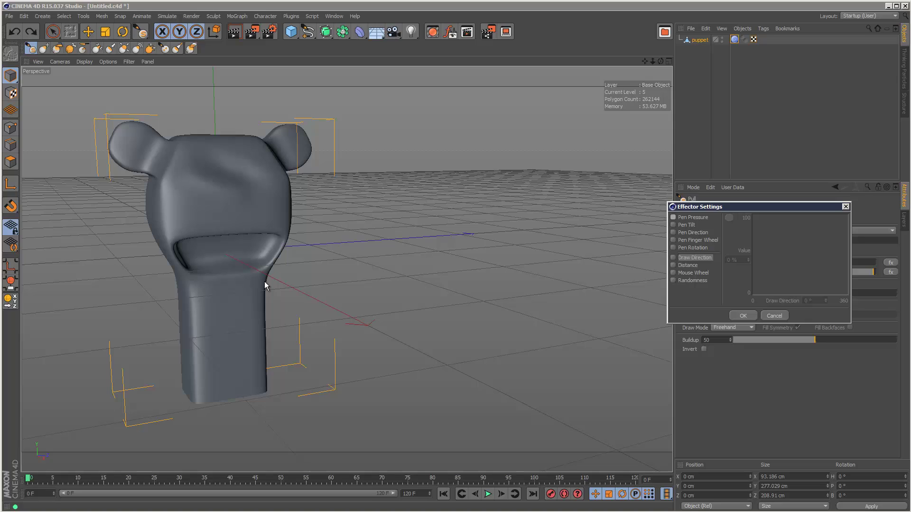
left_click(673, 265)
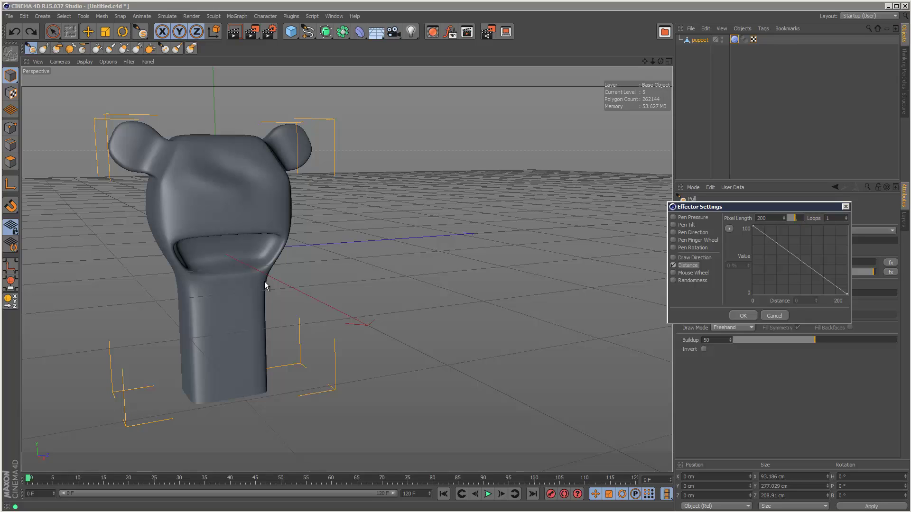
left_click(743, 315)
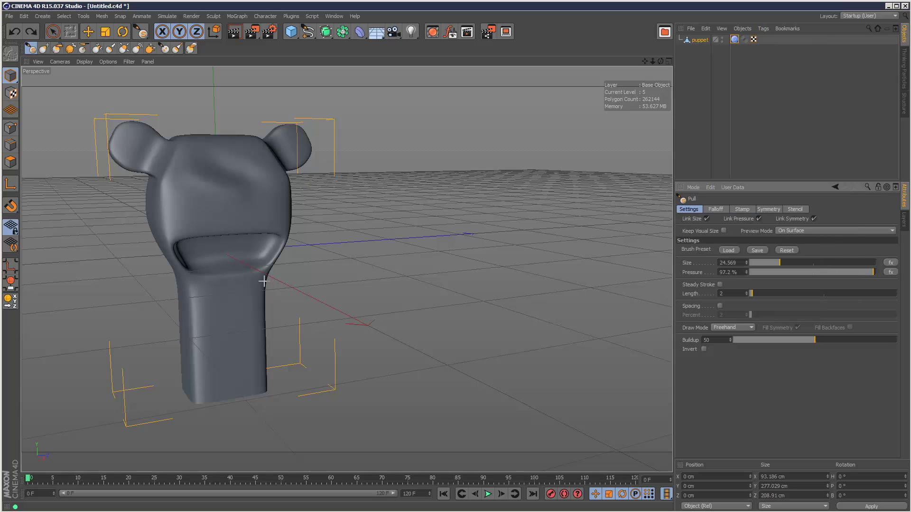
- Pull mirrored, tapering diagonal ridges from the sides of the puppet's face toward its nose
left_click_drag(177, 186, 225, 220)
left_click_drag(173, 159, 211, 189)
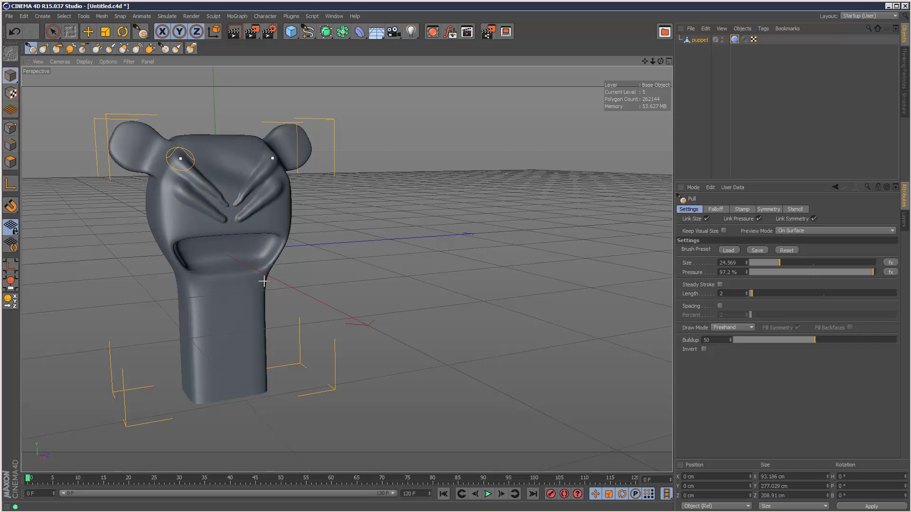
left_click_drag(277, 201, 239, 227)
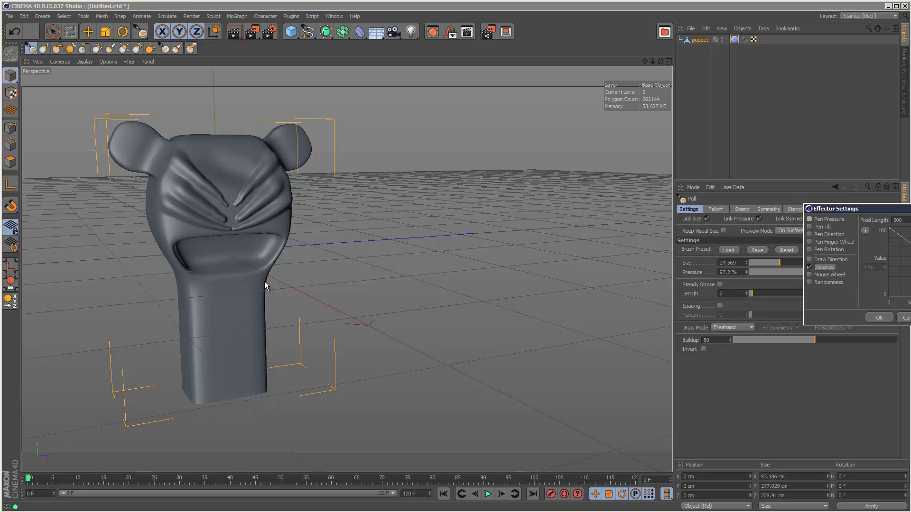
- Add the Draw Direction and Randomness effectors to the Pull brush's size
left_click(809, 259)
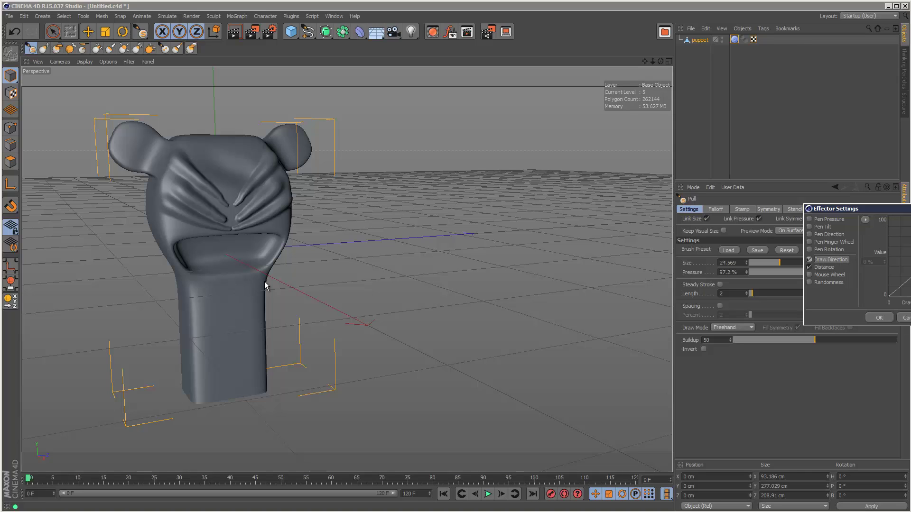
left_click(809, 283)
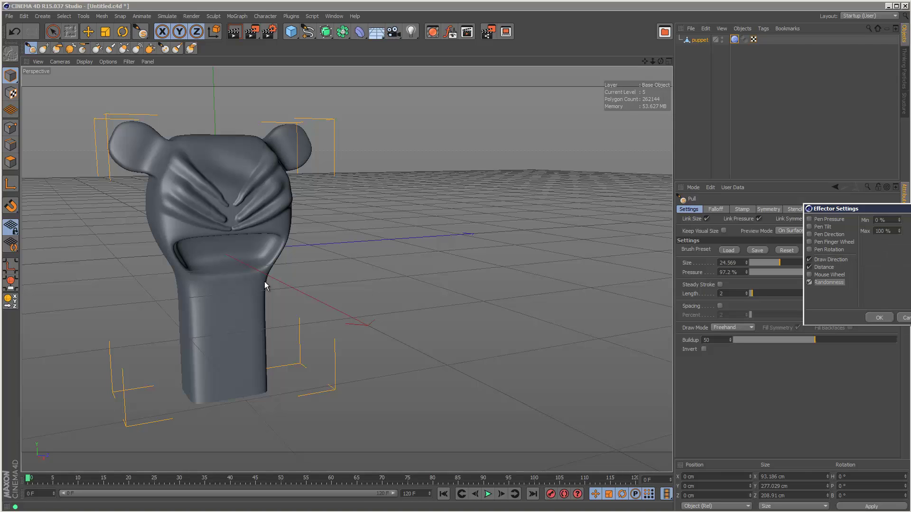
left_click(879, 318)
- Pull small mirrored strokes on the puppet's forehead and irregular squiggles down both sides of its neck
left_click_drag(217, 163, 232, 173)
mouse_move(193, 293)
left_mouse_down()
mouse_move(220, 353)
mouse_move(202, 349)
mouse_move(224, 382)
left_mouse_up()
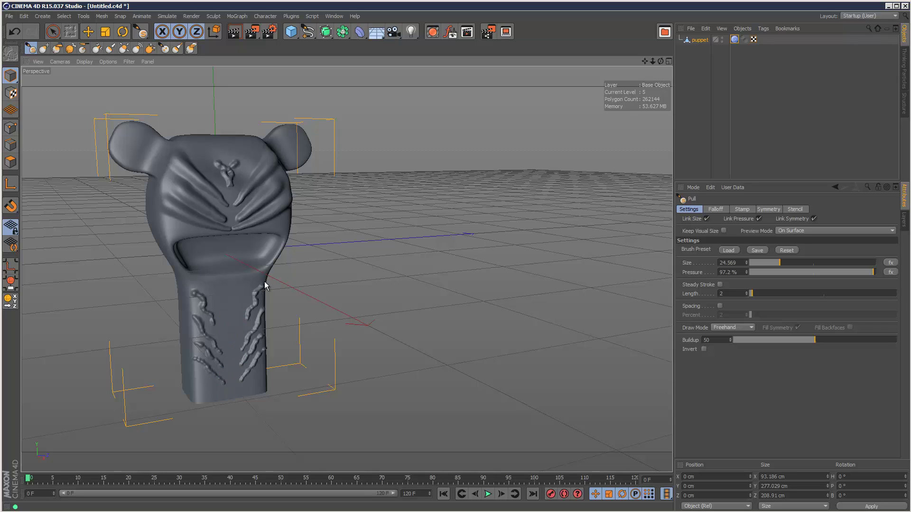
- Enable the Distance effector for the Pull brush's pressure and sculpt a mirrored stroke across the cheeks above the mouth
left_click(890, 272)
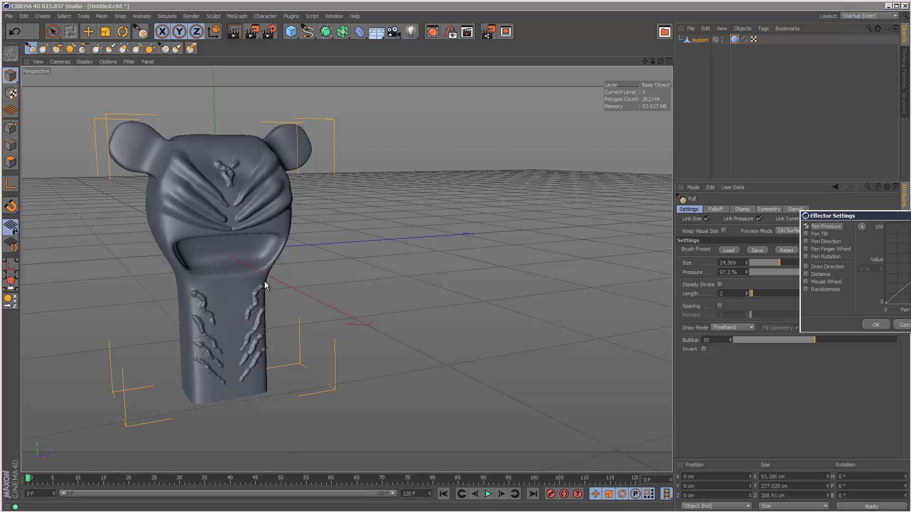
left_click(806, 274)
left_click(875, 325)
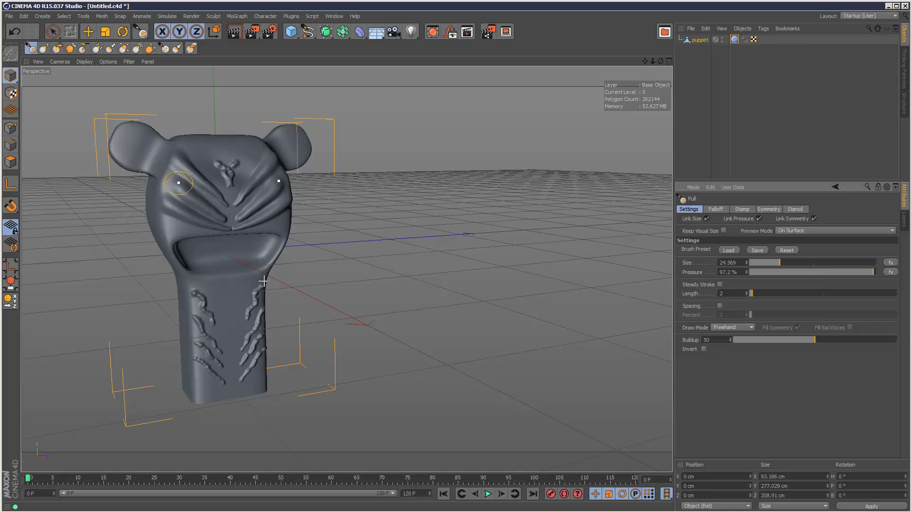
left_click_drag(162, 214, 203, 232)
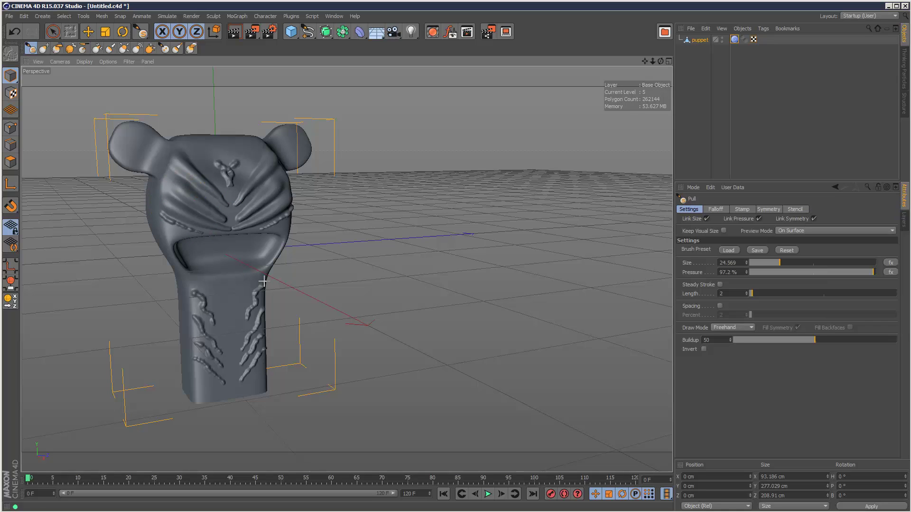